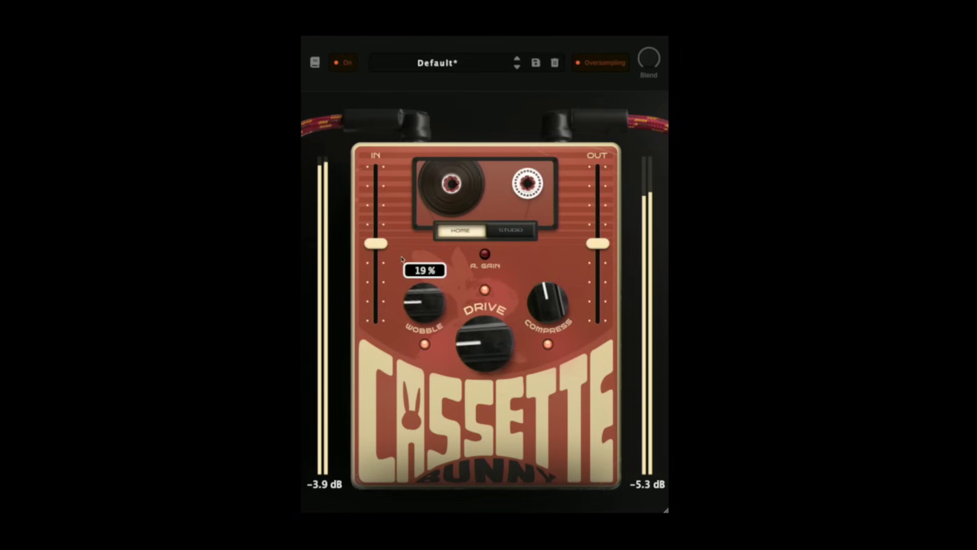
Increase the compression and output level, and enable auto gain
{"action": "left_click_drag", "start_coordinate": [552, 323], "coordinate": [543, 213]}
{"action": "mouse_move", "coordinate": [598, 244]}
{"action": "left_mouse_down"}
{"action": "mouse_move", "coordinate": [599, 214]}
{"action": "mouse_move", "coordinate": [598, 224]}
{"action": "left_mouse_up"}
{"action": "left_click", "coordinate": [484, 254]}
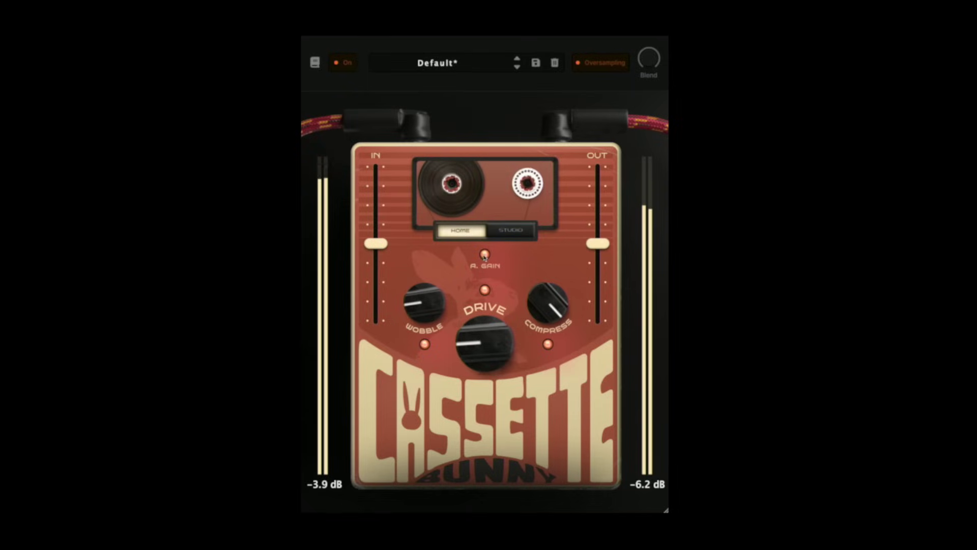
Lower Compress to roughly a third of its range and switch the tape type to Studio
{"action": "left_click_drag", "start_coordinate": [548, 305], "coordinate": [527, 395]}
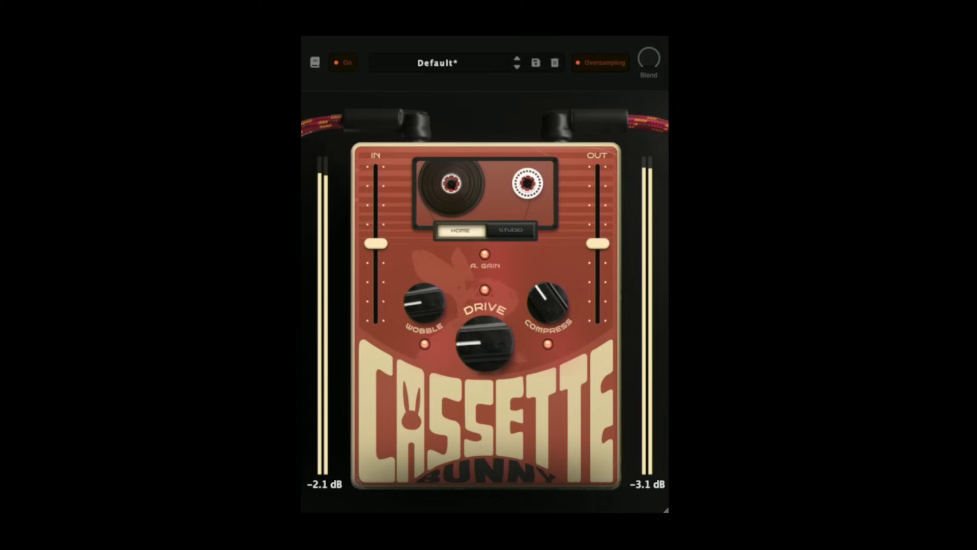
{"action": "left_click_drag", "start_coordinate": [477, 348], "coordinate": [452, 322]}
{"action": "left_click", "coordinate": [507, 233]}
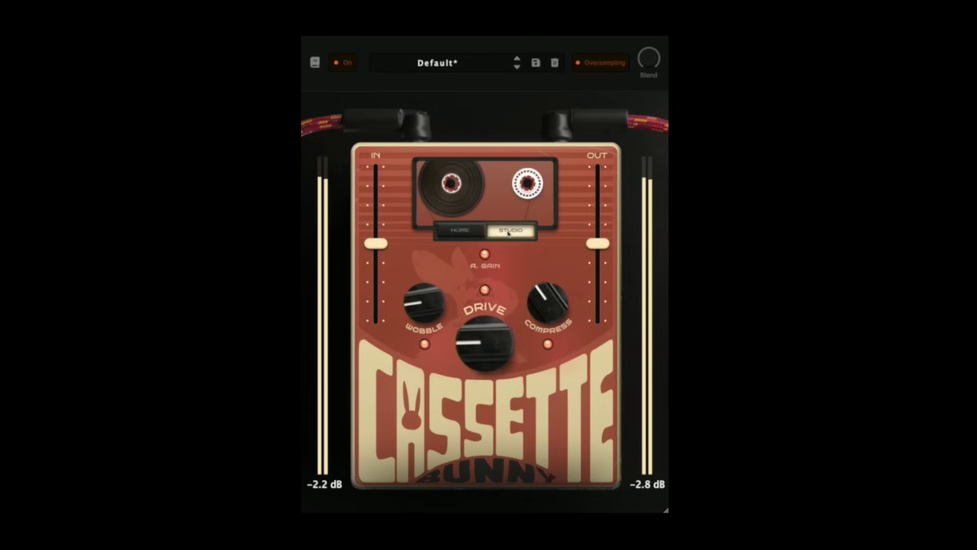
Set Wobble just below its midpoint, Drive to roughly three-quarters and Compress slightly above its midpoint
{"action": "left_click_drag", "start_coordinate": [419, 317], "coordinate": [428, 215]}
{"action": "left_click_drag", "start_coordinate": [467, 340], "coordinate": [507, 272]}
{"action": "left_click_drag", "start_coordinate": [547, 302], "coordinate": [554, 270]}
{"action": "left_click_drag", "start_coordinate": [442, 299], "coordinate": [433, 348]}
Lower Blend well below half, raise the input level slightly, and restore Blend to full
{"action": "left_click_drag", "start_coordinate": [650, 62], "coordinate": [630, 174]}
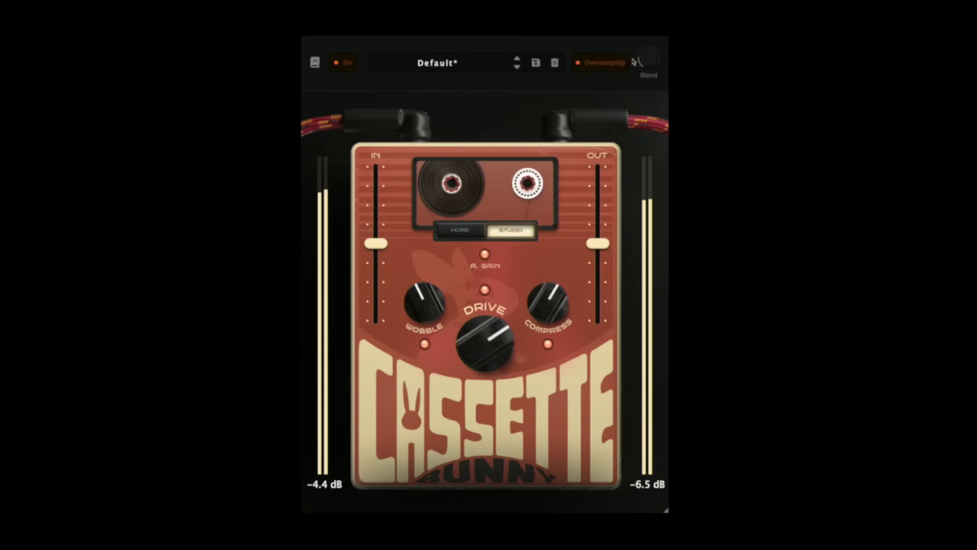
{"action": "mouse_move", "coordinate": [377, 244]}
{"action": "left_mouse_down"}
{"action": "mouse_move", "coordinate": [376, 166]}
{"action": "mouse_move", "coordinate": [374, 279]}
{"action": "mouse_move", "coordinate": [353, 304]}
{"action": "mouse_move", "coordinate": [359, 229]}
{"action": "mouse_move", "coordinate": [359, 240]}
{"action": "left_mouse_up"}
{"action": "left_click_drag", "start_coordinate": [652, 60], "coordinate": [653, 44]}
Set Drive, Wobble and Compress to minimum and switch the tape type to Home
{"action": "left_click_drag", "start_coordinate": [484, 342], "coordinate": [466, 428]}
{"action": "left_click_drag", "start_coordinate": [430, 299], "coordinate": [483, 391]}
{"action": "left_click_drag", "start_coordinate": [532, 334], "coordinate": [551, 227]}
{"action": "left_click_drag", "start_coordinate": [540, 289], "coordinate": [534, 356]}
{"action": "left_click", "coordinate": [469, 231]}
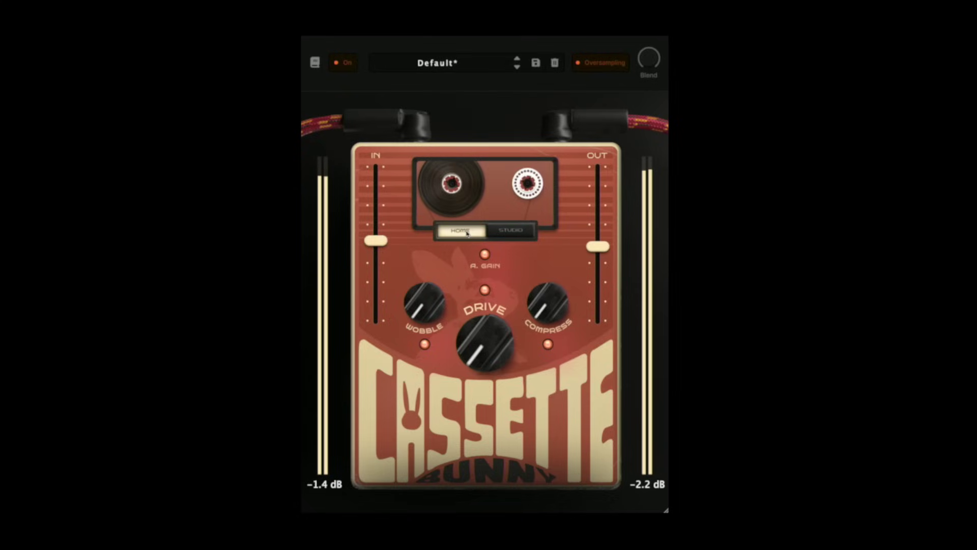
Raise Drive to just below its midpoint while comparing the Home and Studio tape types, ending on Studio
{"action": "mouse_move", "coordinate": [434, 293]}
{"action": "left_mouse_down"}
{"action": "mouse_move", "coordinate": [426, 128]}
{"action": "mouse_move", "coordinate": [430, 298]}
{"action": "left_mouse_up"}
{"action": "left_click_drag", "start_coordinate": [534, 282], "coordinate": [467, 280]}
{"action": "left_click", "coordinate": [513, 230]}
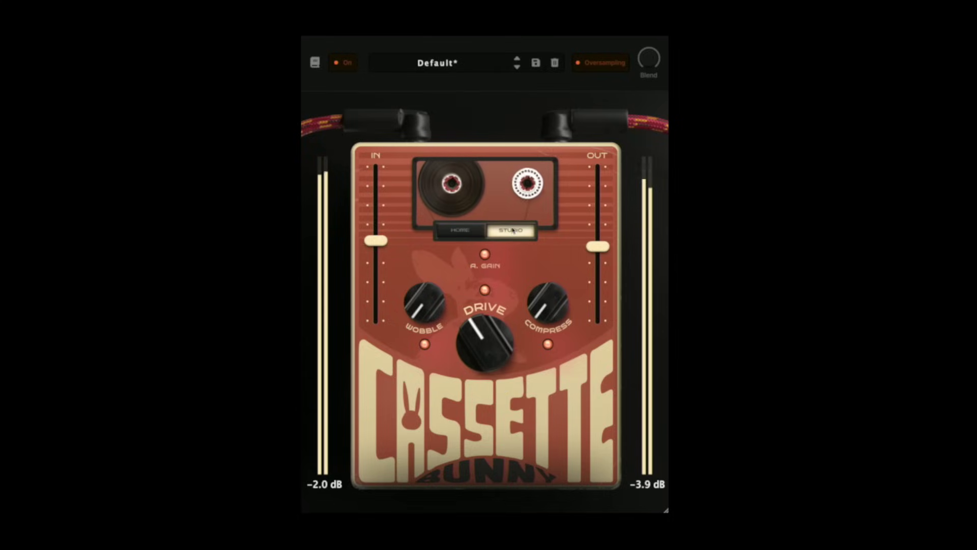
{"action": "left_click_drag", "start_coordinate": [484, 325], "coordinate": [492, 288]}
{"action": "left_click", "coordinate": [470, 230]}
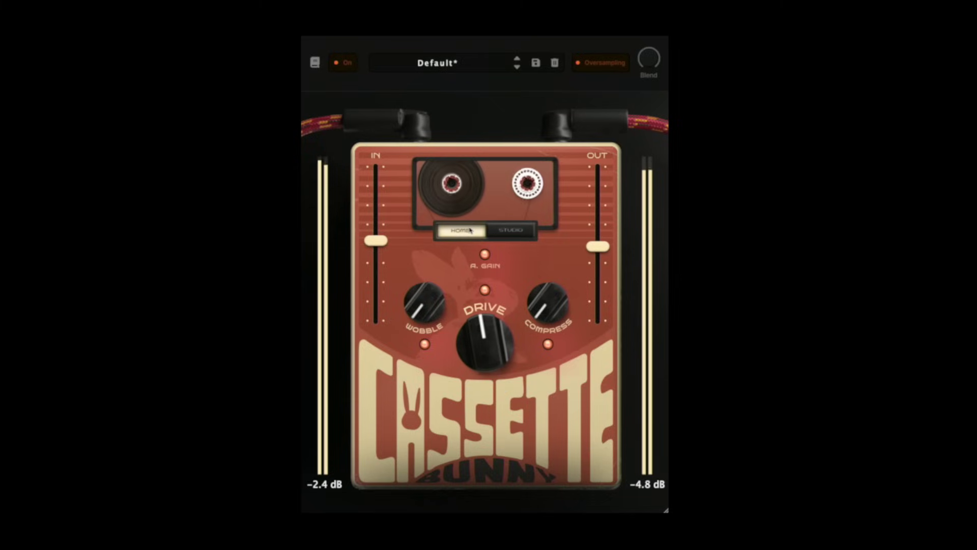
{"action": "left_click", "coordinate": [511, 233]}
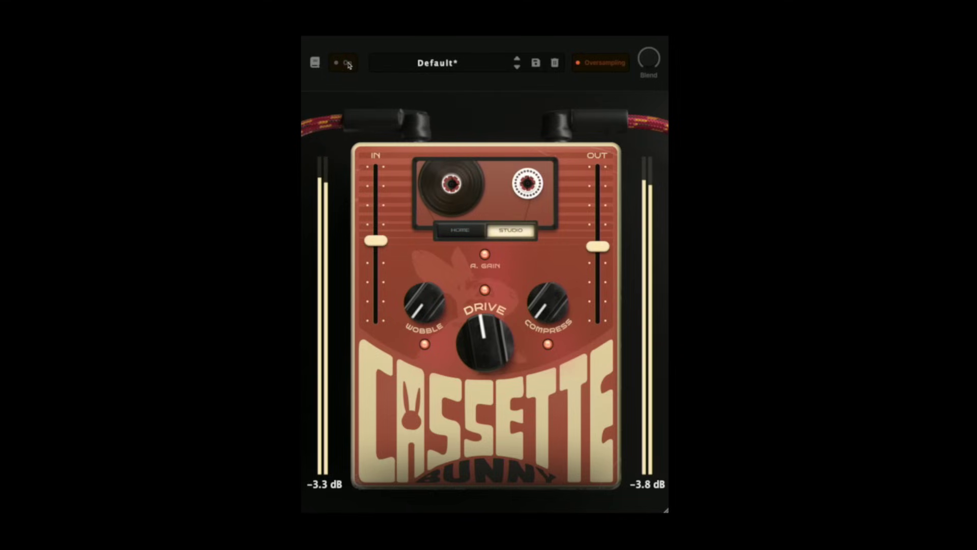
Reduce Blend below half and set Drive to minimum, comparing the processed sound with bypass
{"action": "left_click_drag", "start_coordinate": [649, 59], "coordinate": [629, 166]}
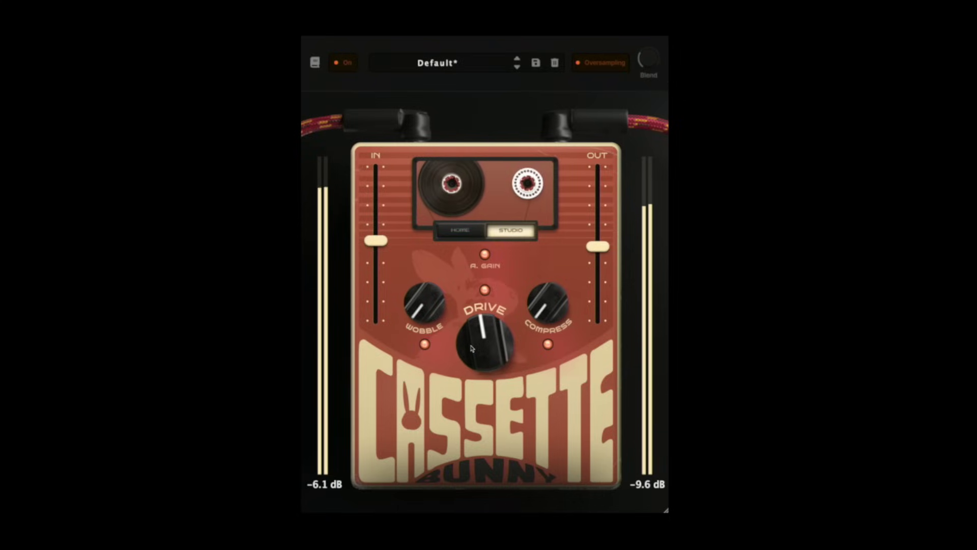
{"action": "left_click_drag", "start_coordinate": [495, 342], "coordinate": [407, 510]}
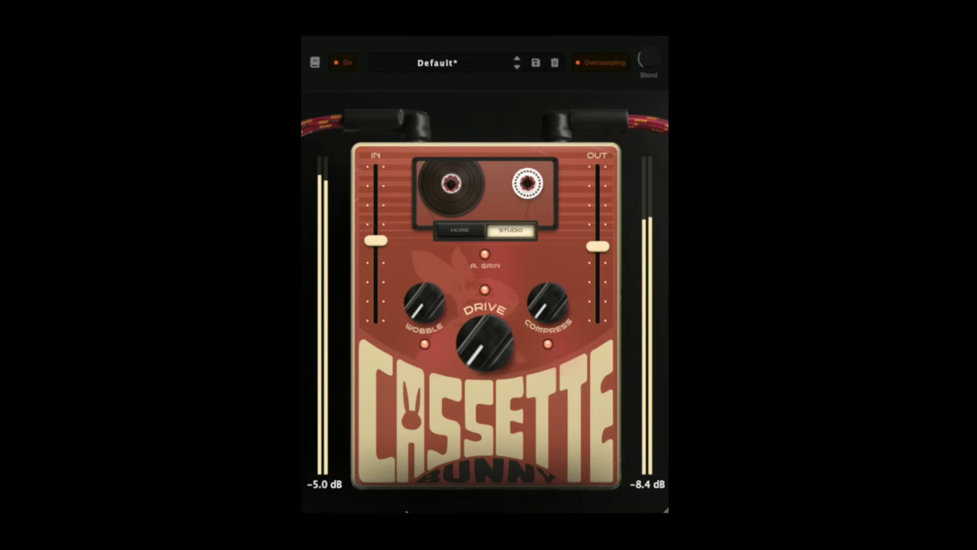
{"action": "left_click", "coordinate": [346, 64]}
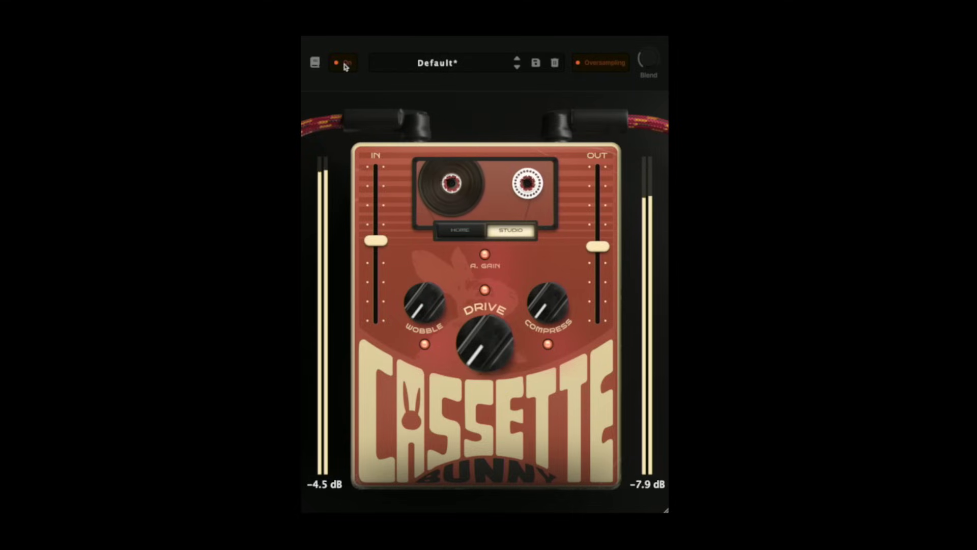
Disable auto gain and raise the output level well above its centre position
{"action": "left_click", "coordinate": [484, 253]}
{"action": "left_click_drag", "start_coordinate": [598, 247], "coordinate": [598, 201]}
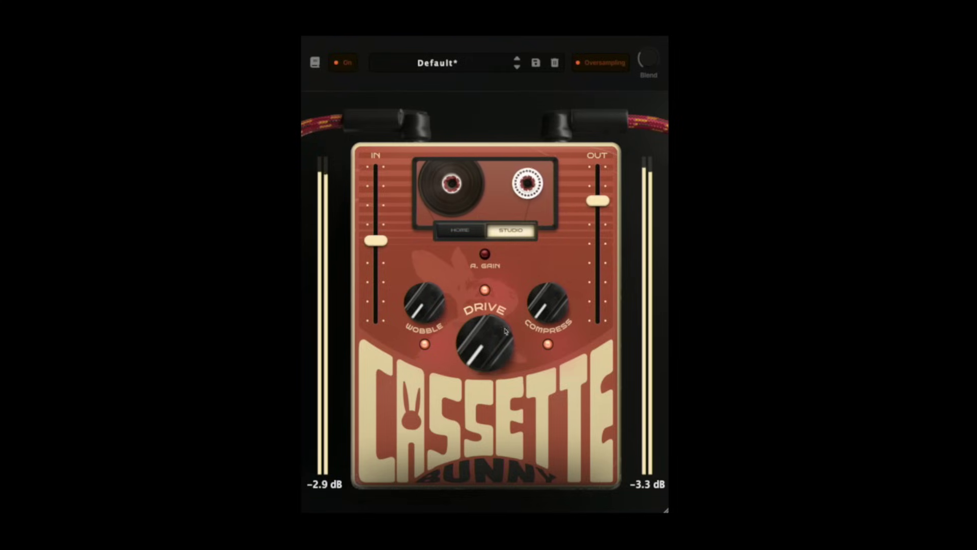
Switch off Wobble and Compress, and set Drive to roughly a quarter of its range
{"action": "left_click_drag", "start_coordinate": [476, 346], "coordinate": [477, 321]}
{"action": "left_click", "coordinate": [549, 344]}
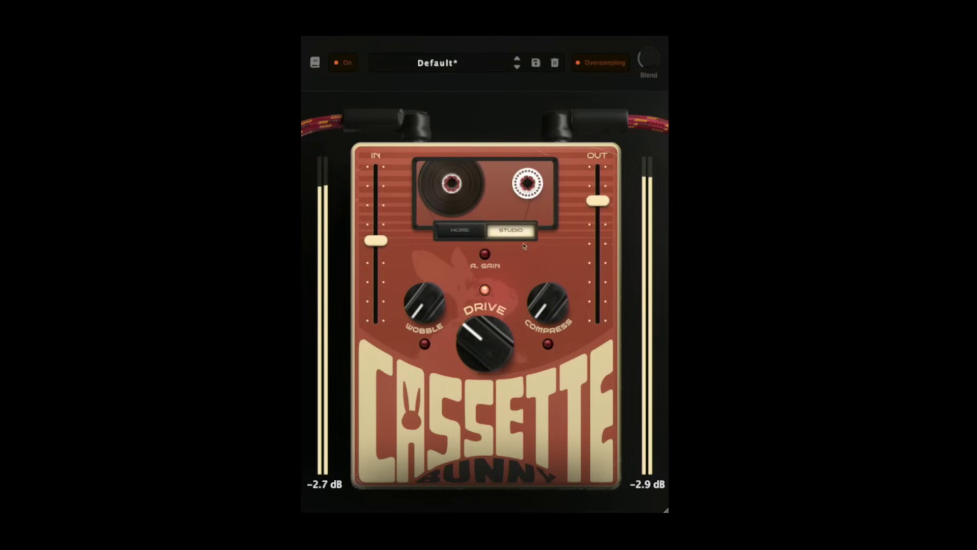
{"action": "left_click_drag", "start_coordinate": [475, 338], "coordinate": [471, 340]}
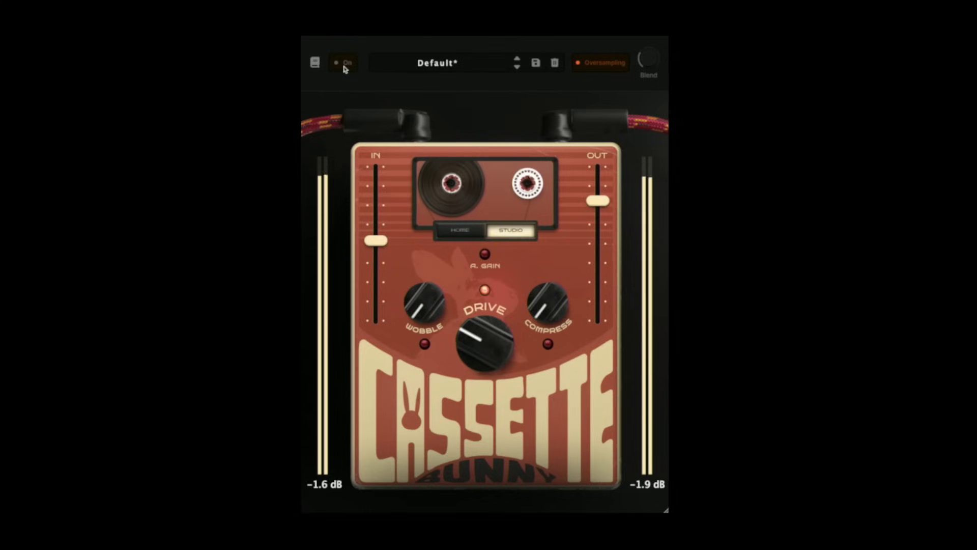
{"action": "left_click_drag", "start_coordinate": [471, 343], "coordinate": [470, 347]}
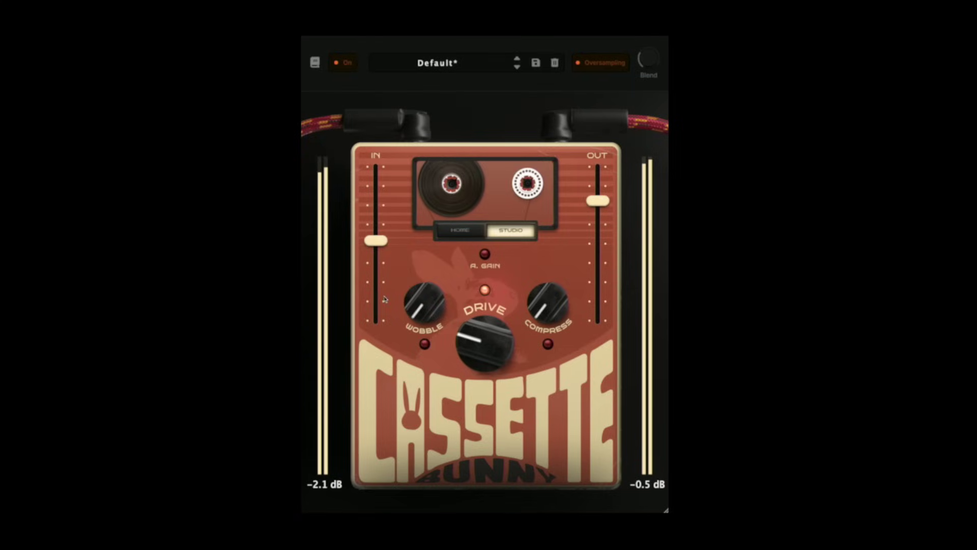
Re-enable Compress at its midpoint and switch the tape type to Home
{"action": "mouse_move", "coordinate": [414, 300]}
{"action": "left_mouse_down"}
{"action": "mouse_move", "coordinate": [423, 290]}
{"action": "mouse_move", "coordinate": [422, 308]}
{"action": "left_mouse_up"}
{"action": "left_click", "coordinate": [547, 344]}
{"action": "left_click_drag", "start_coordinate": [548, 302], "coordinate": [533, 259]}
{"action": "left_click", "coordinate": [482, 338]}
{"action": "left_click", "coordinate": [461, 231]}
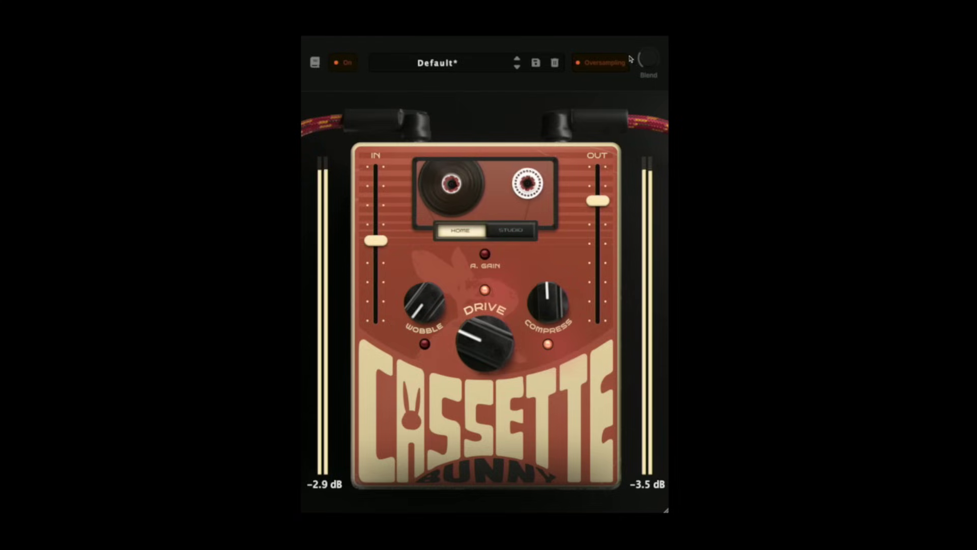
Raise Blend well past half, reduce Compress and Drive to about 20%, and switch the tape type to Studio
{"action": "mouse_move", "coordinate": [645, 68]}
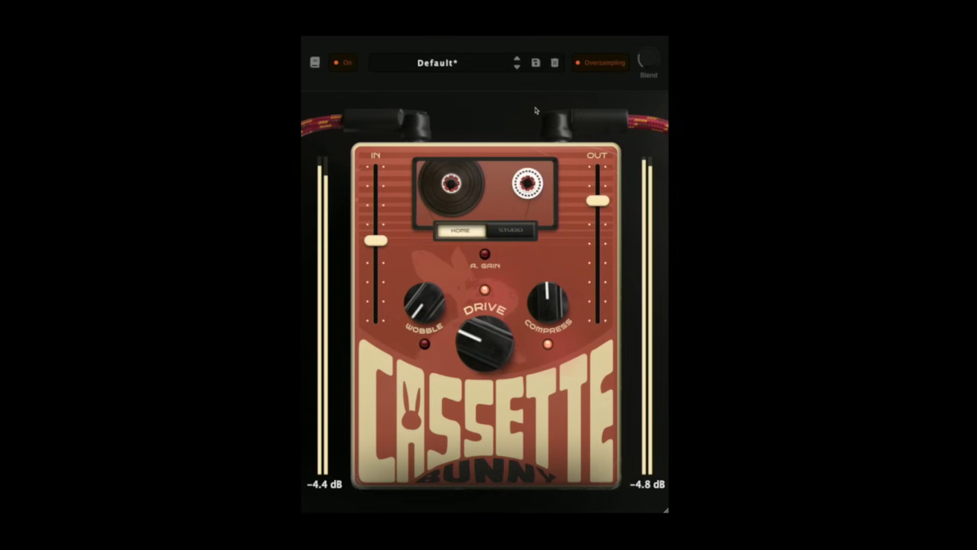
{"action": "left_click_drag", "start_coordinate": [654, 60], "coordinate": [654, 43]}
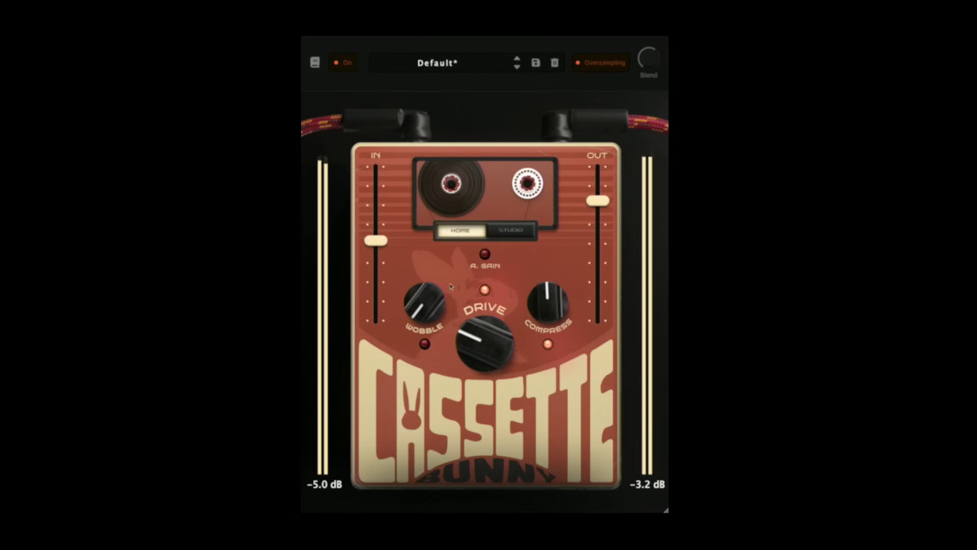
{"action": "left_click_drag", "start_coordinate": [545, 304], "coordinate": [528, 346]}
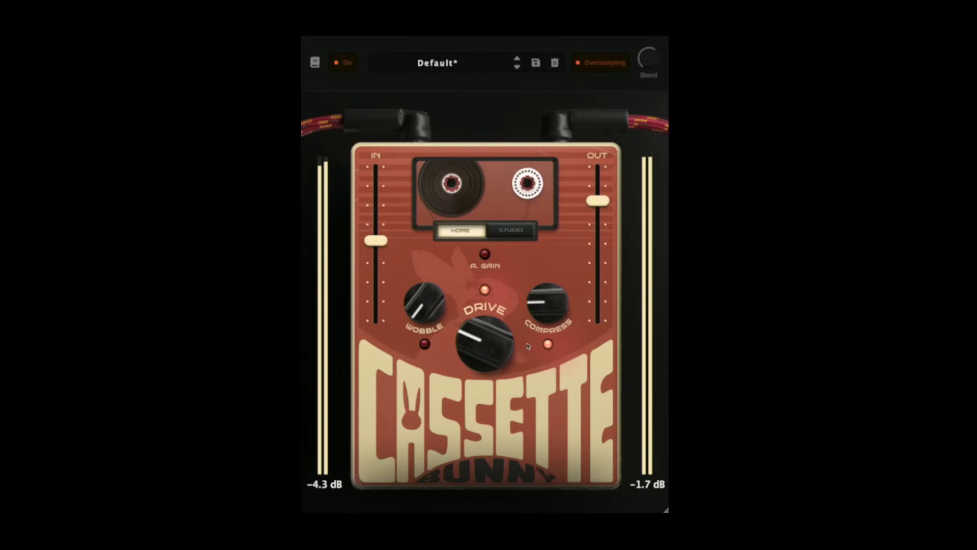
{"action": "left_click_drag", "start_coordinate": [469, 341], "coordinate": [469, 357]}
{"action": "left_click", "coordinate": [511, 232]}
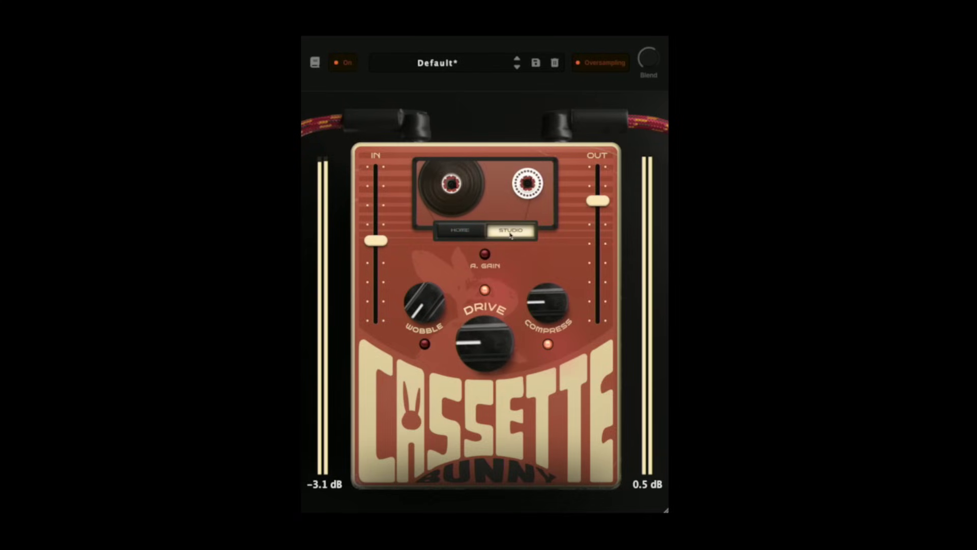
Raise the input level to about +7 dB and lower the output level slightly below its centre to compensate
{"action": "left_click_drag", "start_coordinate": [598, 202], "coordinate": [598, 221]}
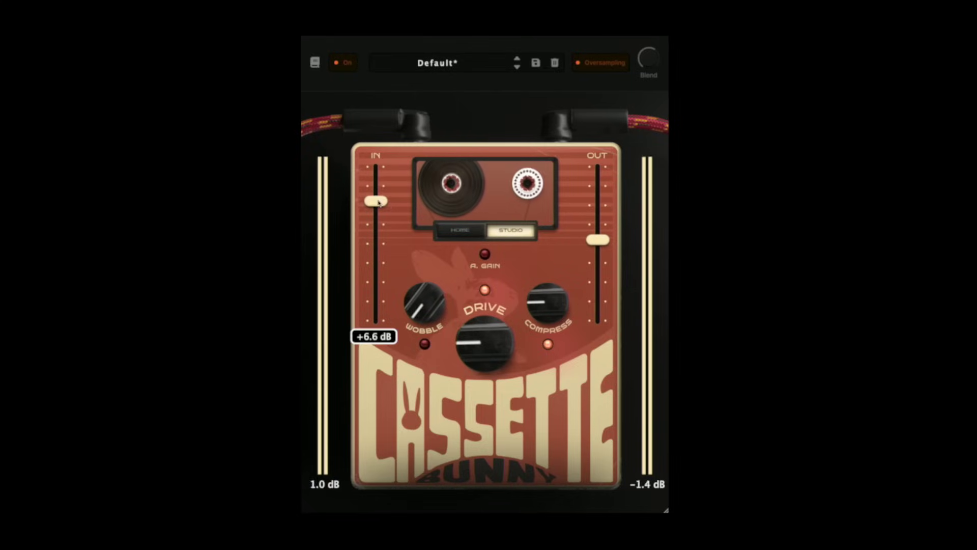
{"action": "left_click_drag", "start_coordinate": [597, 240], "coordinate": [592, 264]}
{"action": "left_click_drag", "start_coordinate": [376, 200], "coordinate": [376, 198]}
{"action": "left_click_drag", "start_coordinate": [598, 262], "coordinate": [598, 259]}
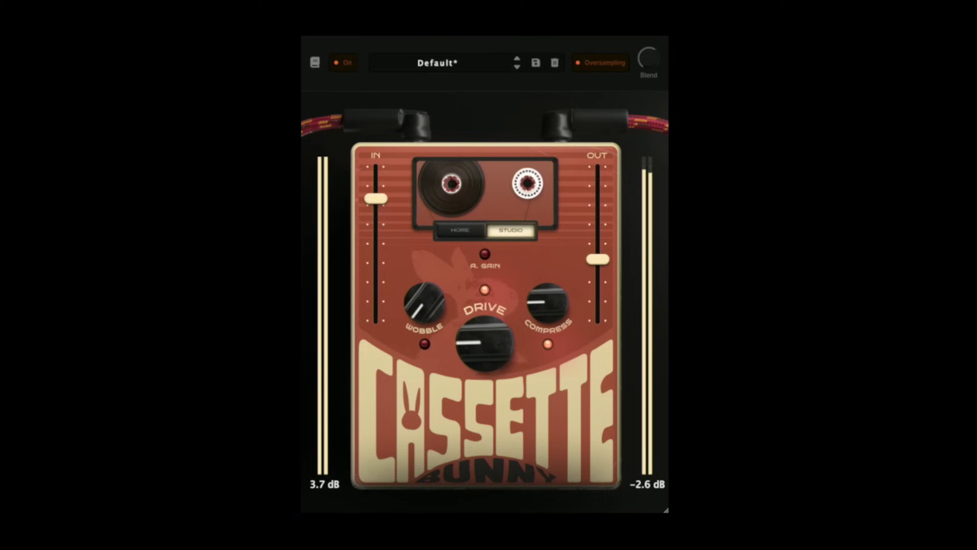
Raise Compress to roughly a third, nudge Drive and the output level up slightly, and compare with bypass
{"action": "mouse_move", "coordinate": [479, 340]}
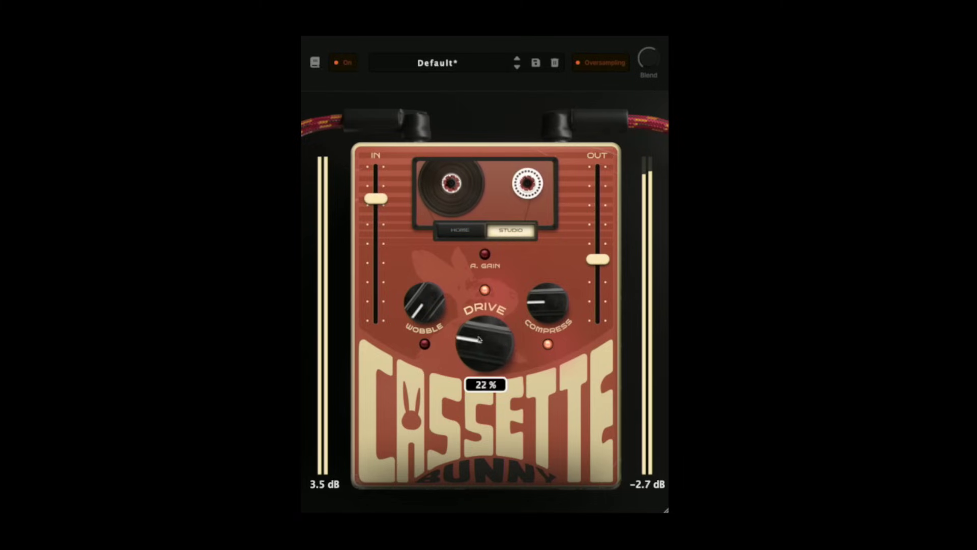
{"action": "left_click_drag", "start_coordinate": [421, 303], "coordinate": [426, 345]}
{"action": "left_click", "coordinate": [426, 346]}
{"action": "left_click_drag", "start_coordinate": [598, 259], "coordinate": [598, 248]}
{"action": "left_click_drag", "start_coordinate": [543, 301], "coordinate": [540, 277]}
{"action": "left_click", "coordinate": [347, 63]}
{"action": "left_click", "coordinate": [346, 63]}
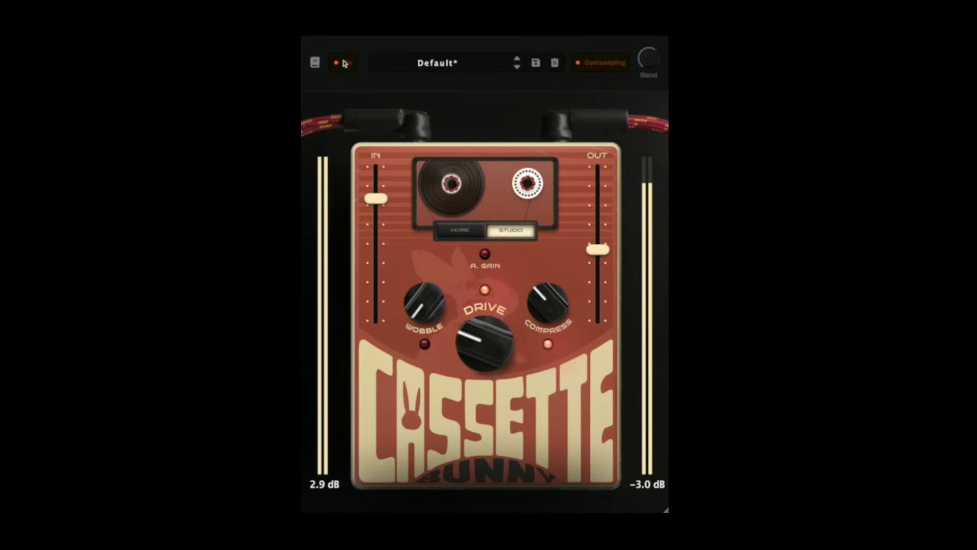